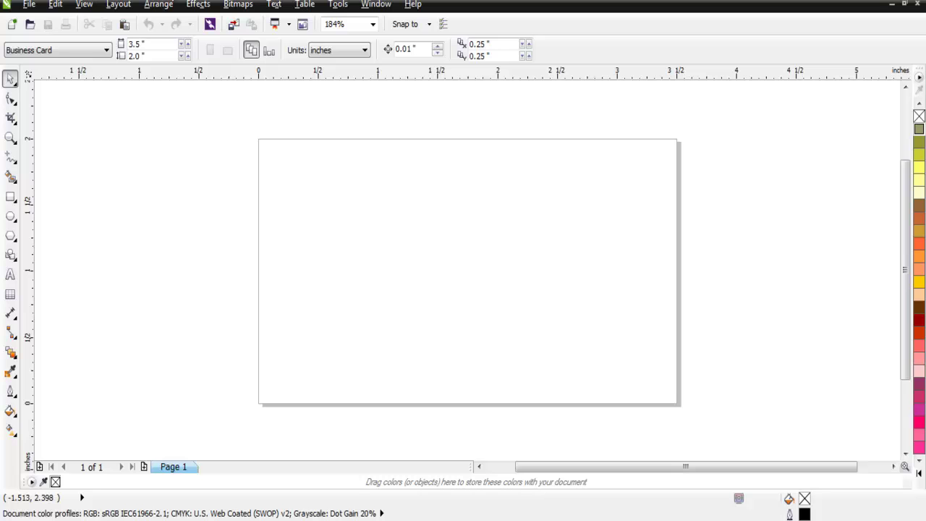
Step: Browse the menu bar's command lists, including the layout, arrangement and table menus
{"action": "left_click", "coordinate": [30, 5]}
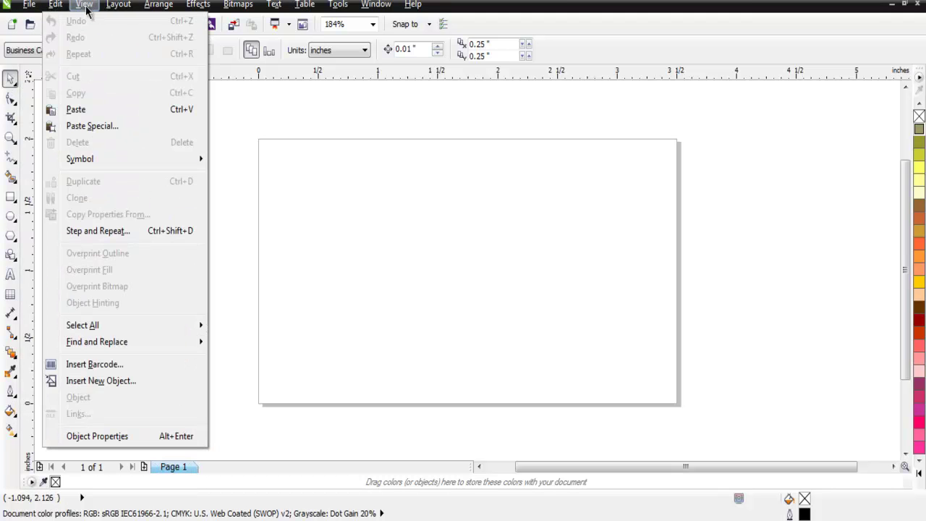
{"action": "mouse_move", "coordinate": [85, 9]}
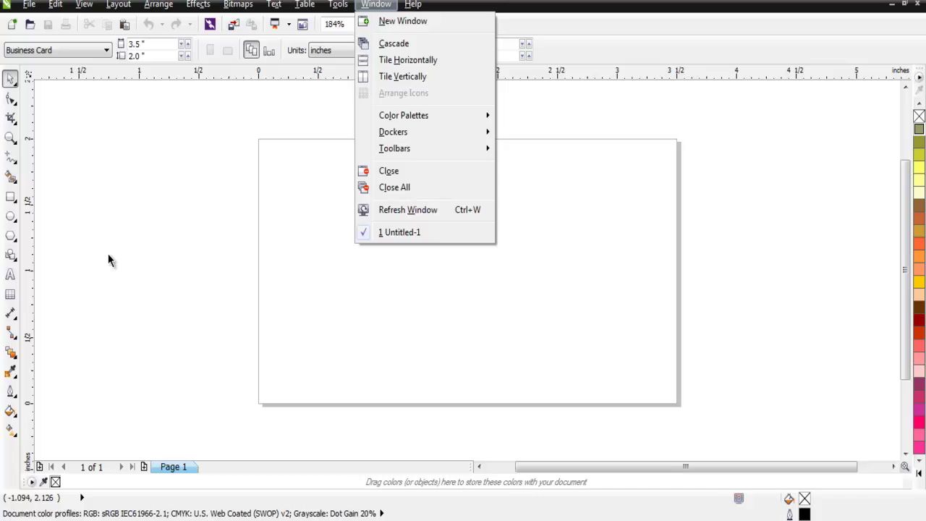
{"action": "left_click", "coordinate": [108, 259]}
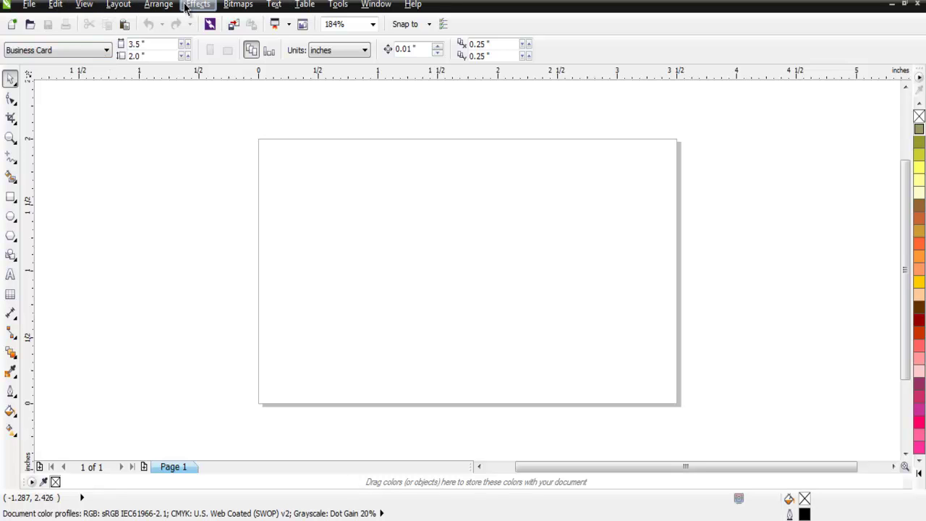
{"action": "left_click", "coordinate": [128, 5]}
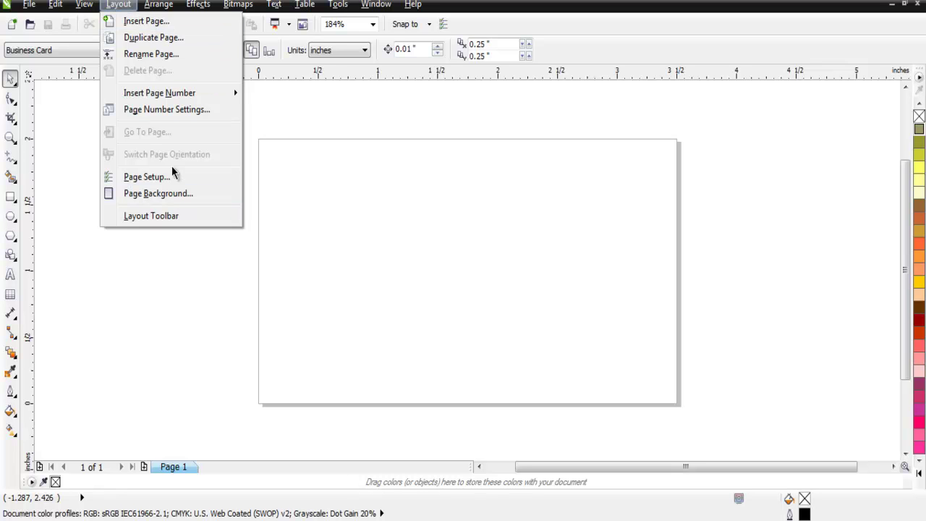
{"action": "key", "text": "Right"}
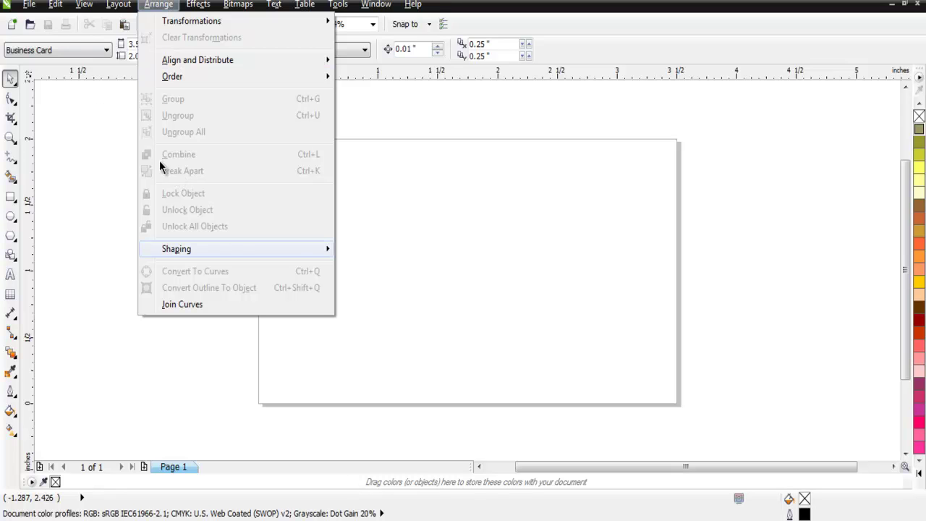
{"action": "mouse_move", "coordinate": [202, 9]}
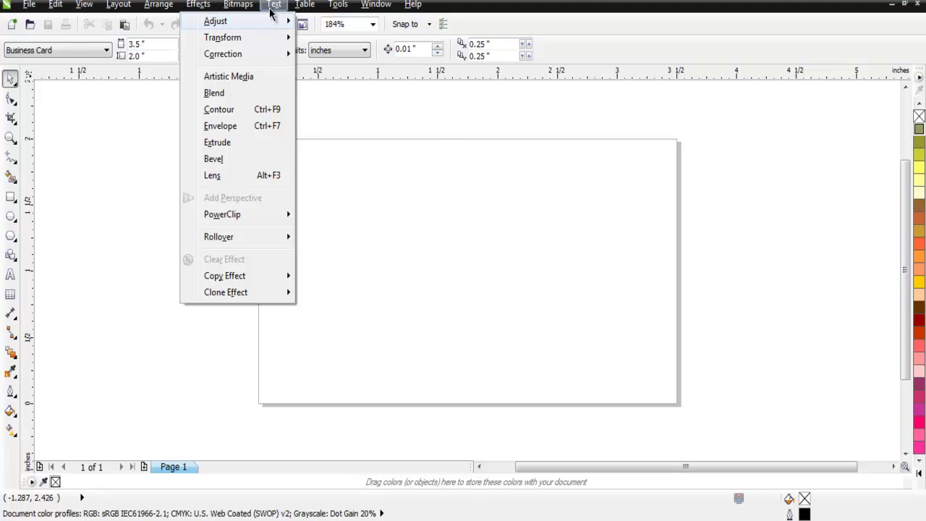
{"action": "mouse_move", "coordinate": [274, 10]}
{"action": "mouse_move", "coordinate": [302, 8]}
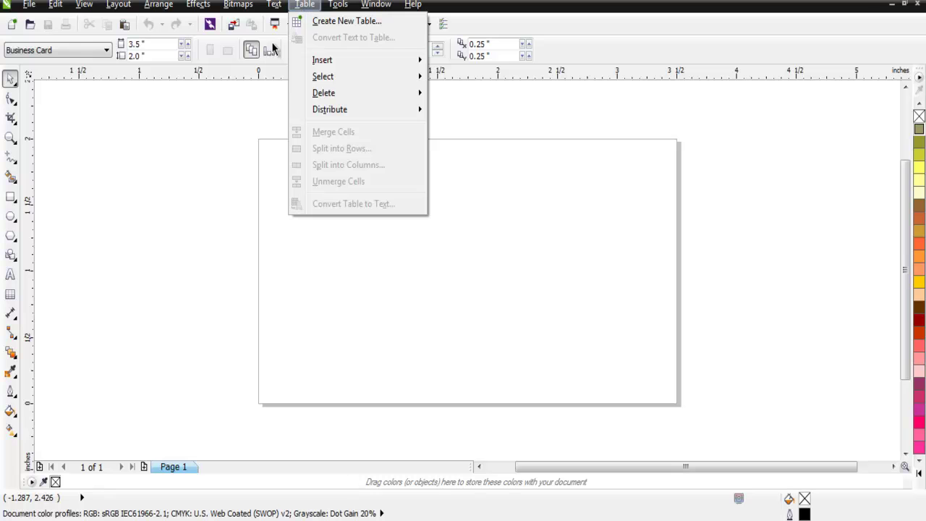
{"action": "left_click", "coordinate": [189, 140]}
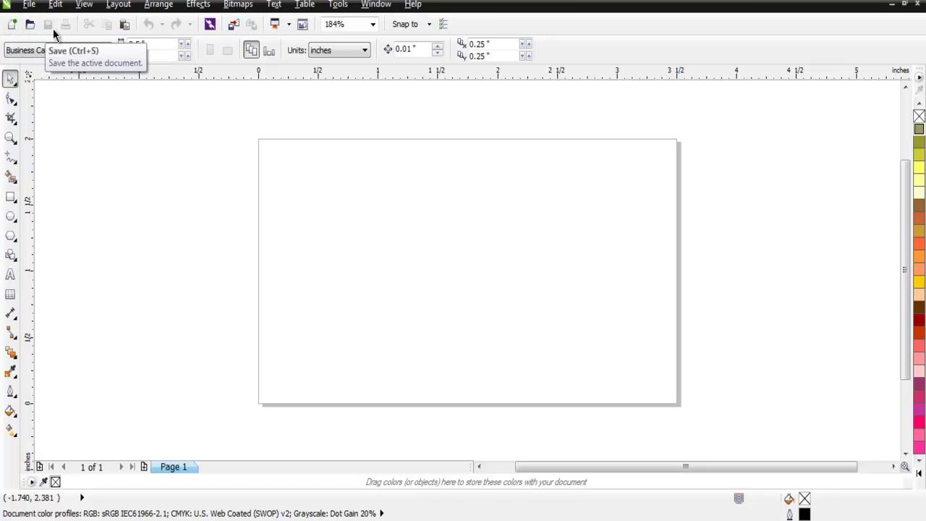
Step: Sweep a selection over the blank card and keep the Business Card page size
{"action": "left_click_drag", "start_coordinate": [316, 181], "coordinate": [428, 297]}
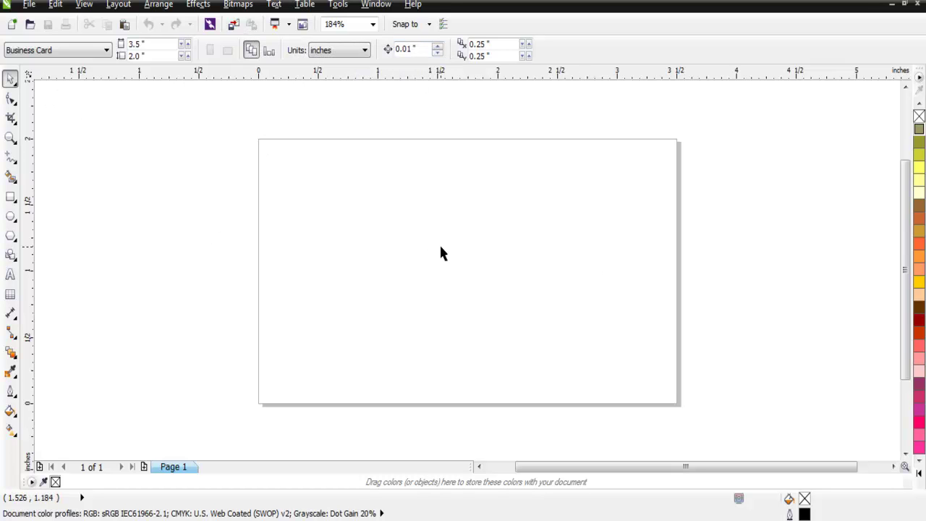
{"action": "left_click", "coordinate": [59, 51]}
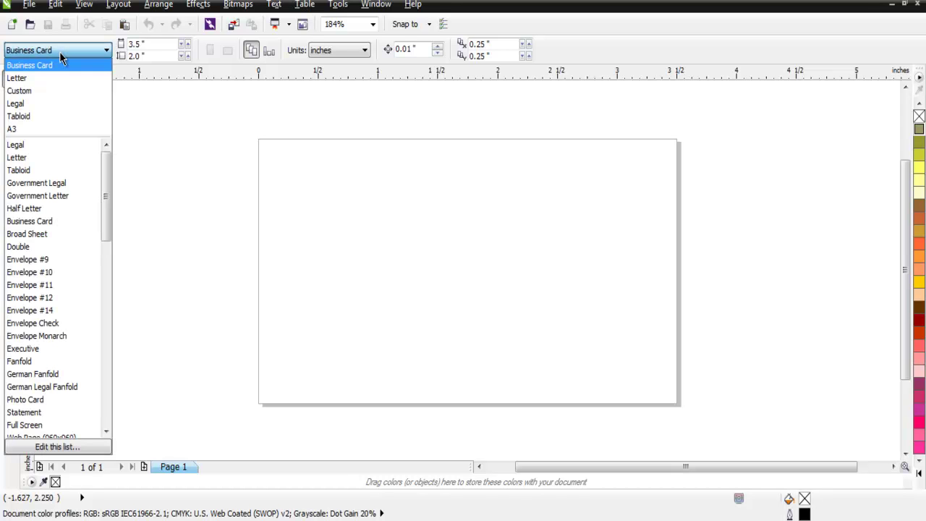
{"action": "left_click", "coordinate": [60, 51]}
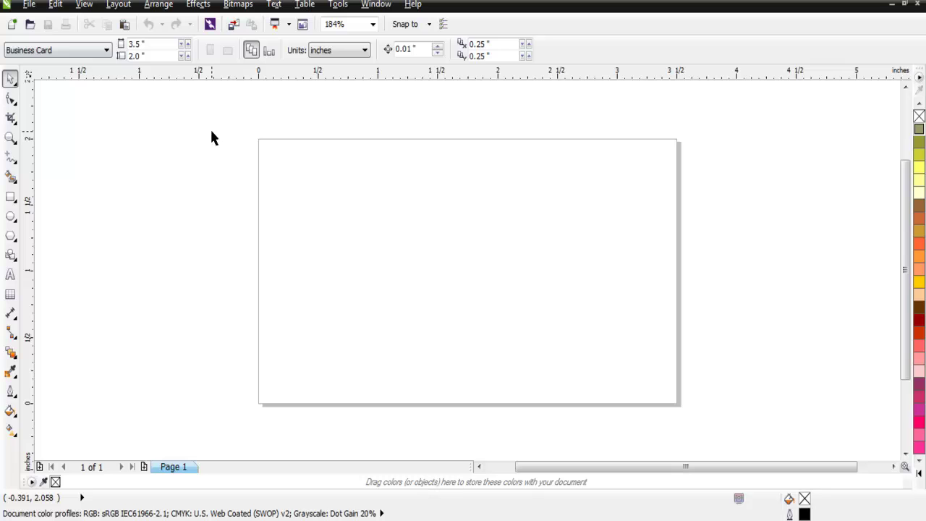
Step: Draw a paragraph text frame on the card, type 'Coreldraw' and select the word
{"action": "left_click", "coordinate": [11, 275]}
{"action": "left_click_drag", "start_coordinate": [305, 223], "coordinate": [543, 323]}
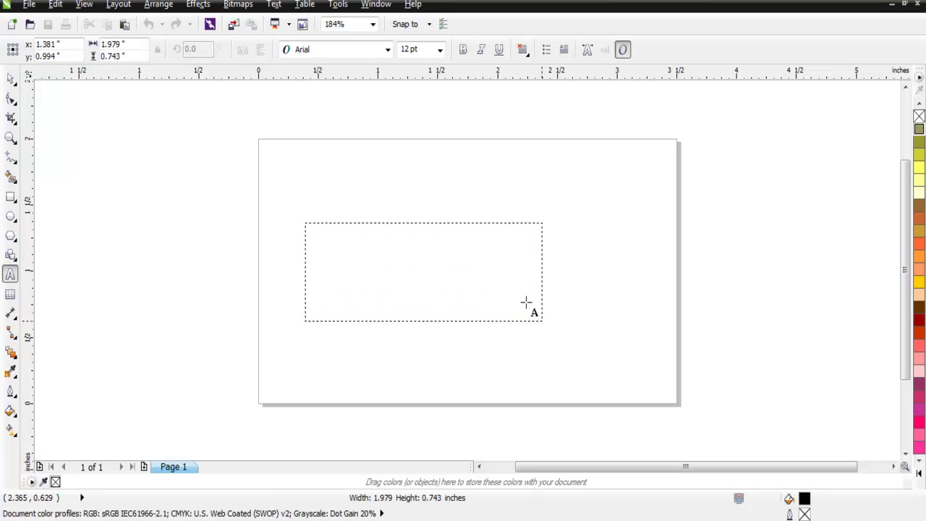
{"action": "type", "text": "Corw"}
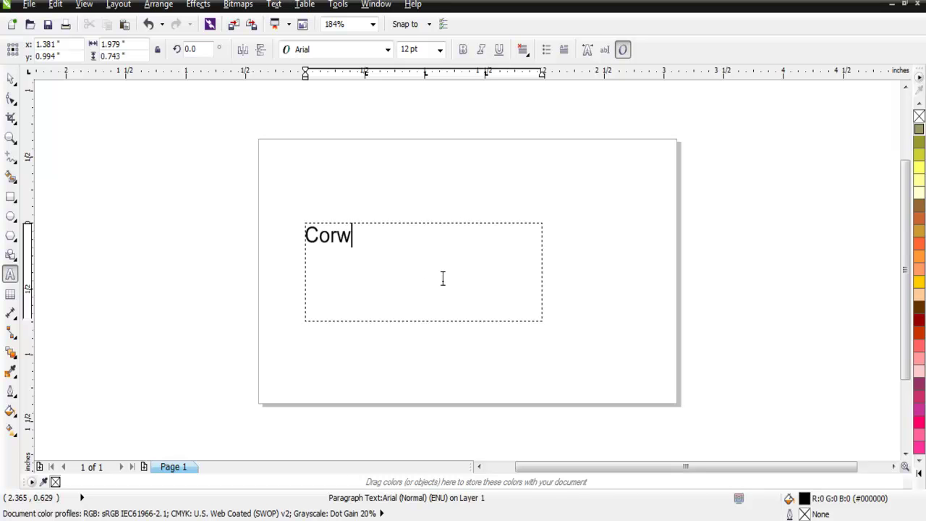
{"action": "key", "text": "BackSpace"}
{"action": "type", "text": "e"}
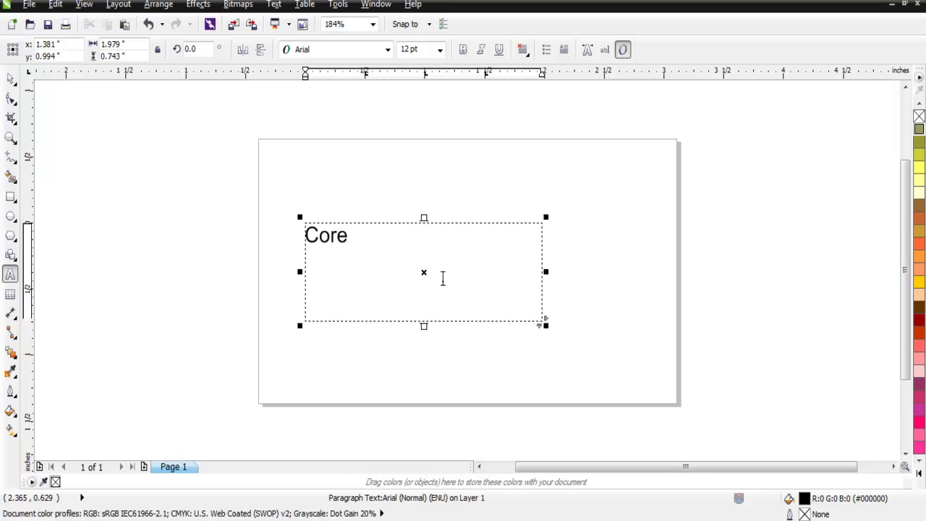
{"action": "type", "text": "ldraw"}
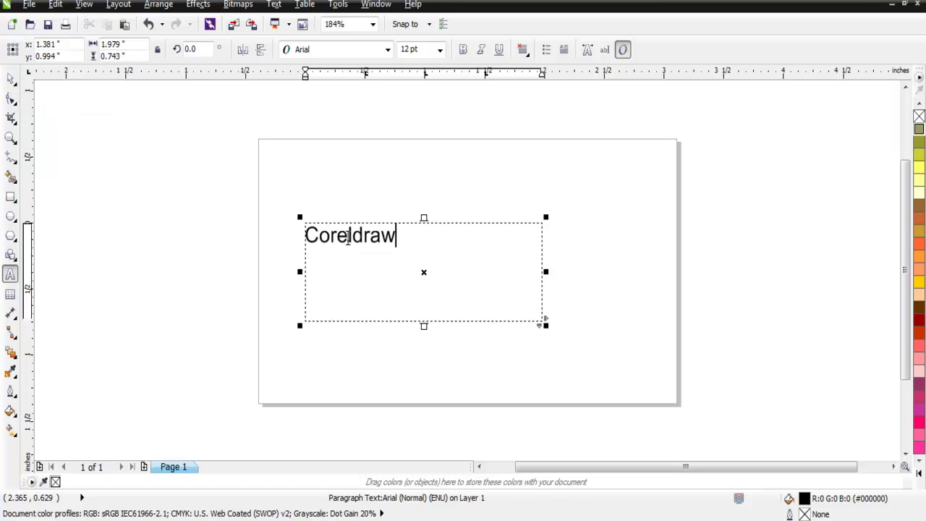
{"action": "left_click_drag", "start_coordinate": [396, 236], "coordinate": [305, 238]}
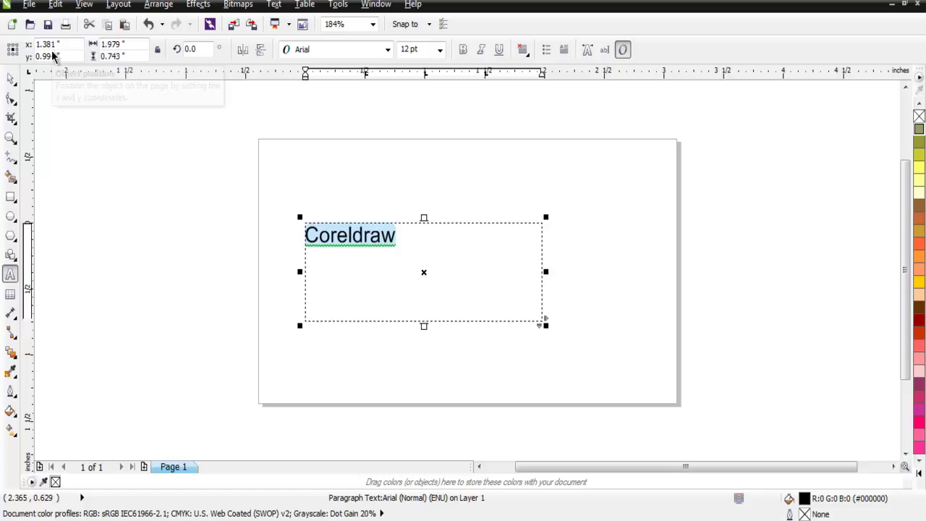
Step: Keep Arial for 'Coreldraw', make it bold, italic and underlined, then deselect the frame
{"action": "left_click", "coordinate": [387, 52]}
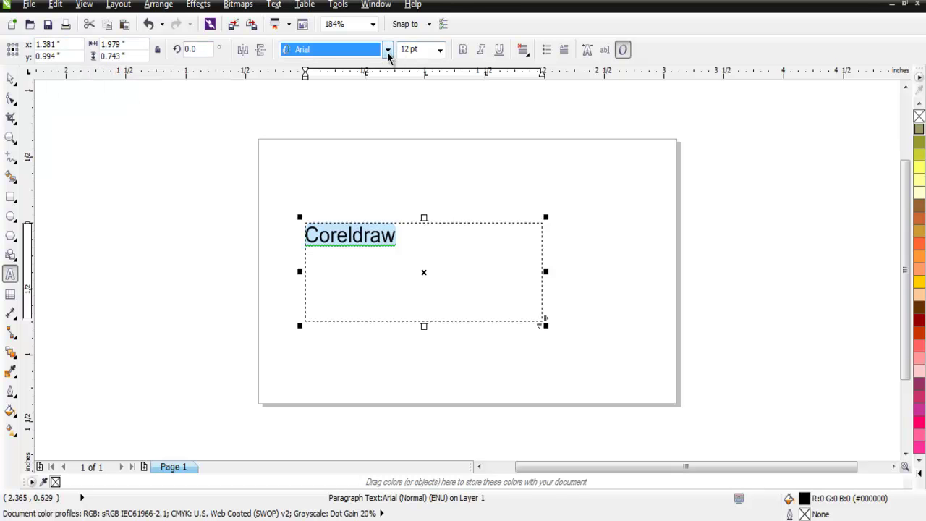
{"action": "left_click", "coordinate": [388, 52]}
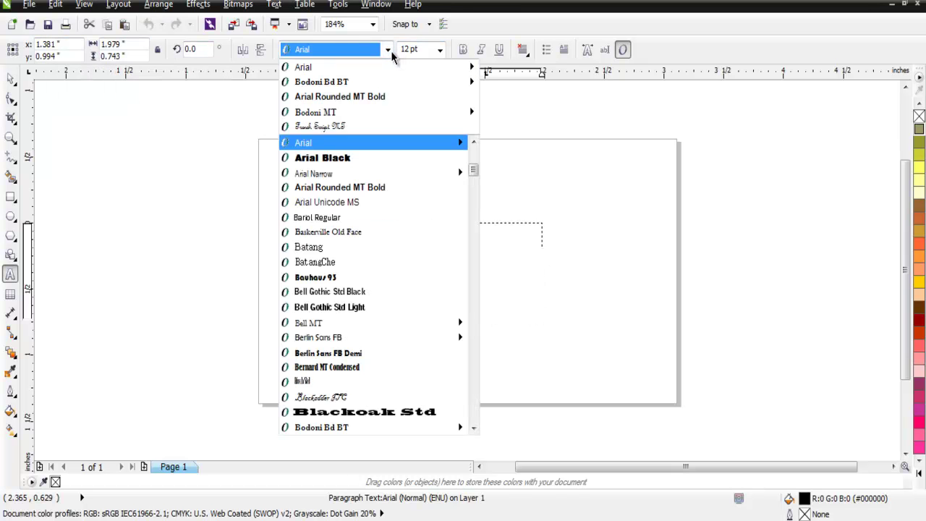
{"action": "left_click", "coordinate": [389, 53]}
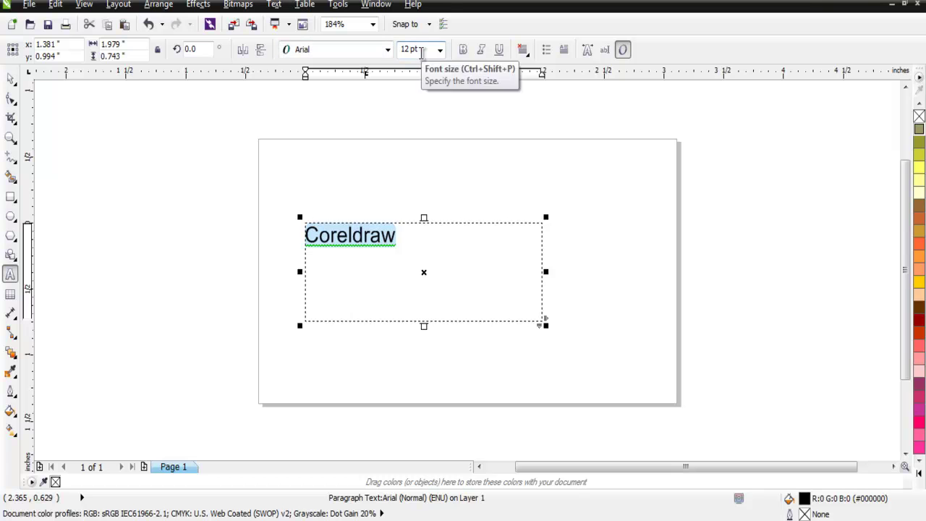
{"action": "left_click", "coordinate": [460, 52]}
{"action": "left_click", "coordinate": [482, 53]}
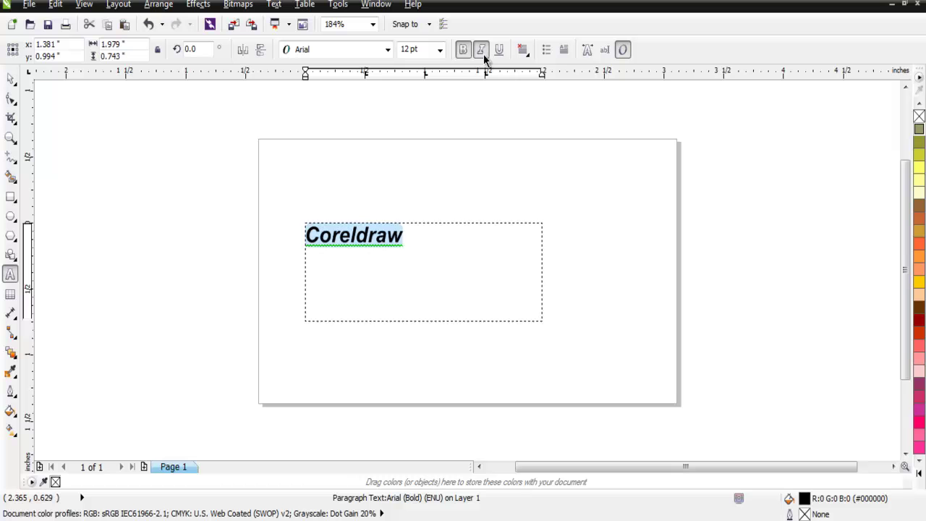
{"action": "left_click", "coordinate": [498, 50]}
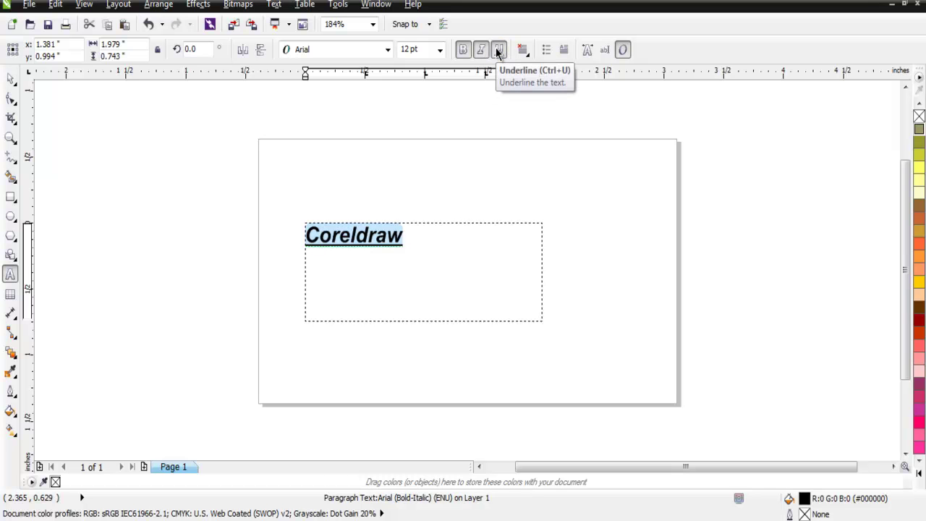
{"action": "key", "text": "ctrl+space"}
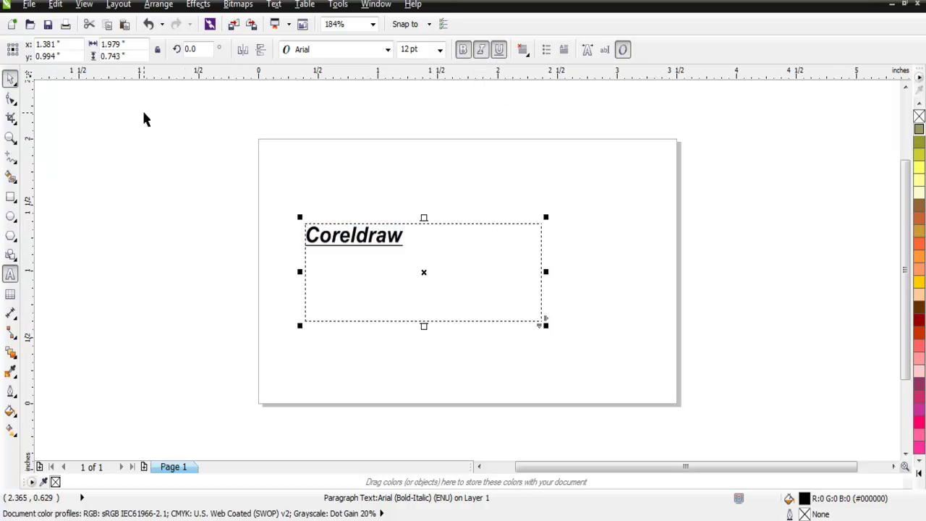
{"action": "left_click", "coordinate": [143, 118]}
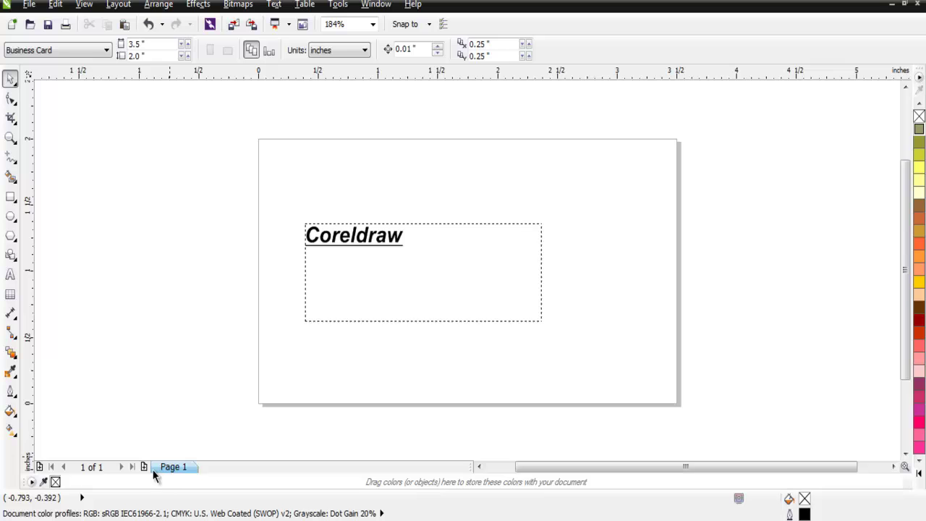
{"action": "left_click", "coordinate": [143, 467]}
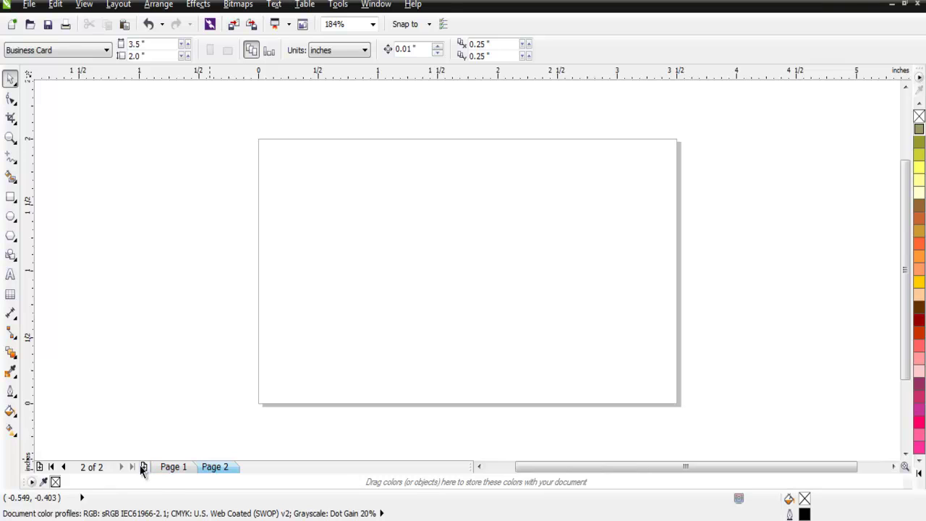
{"action": "left_click", "coordinate": [173, 467]}
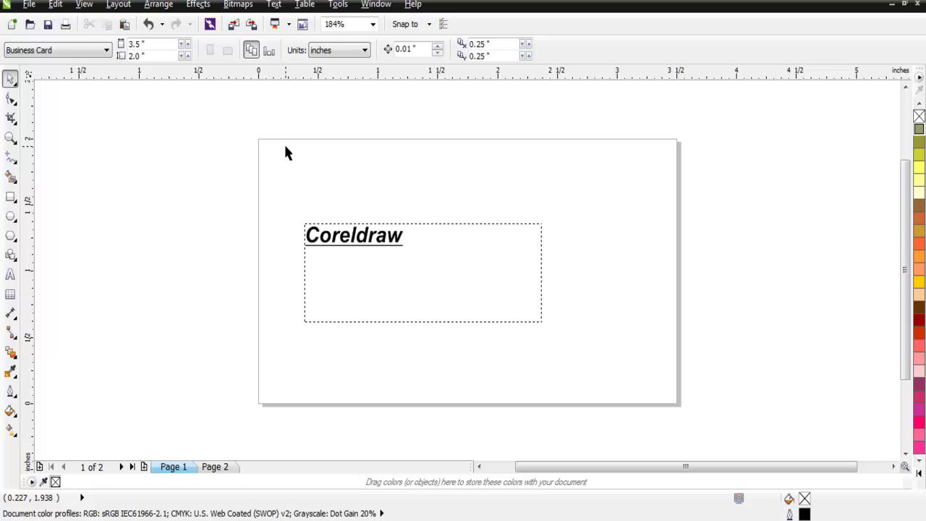
{"action": "left_click", "coordinate": [214, 466]}
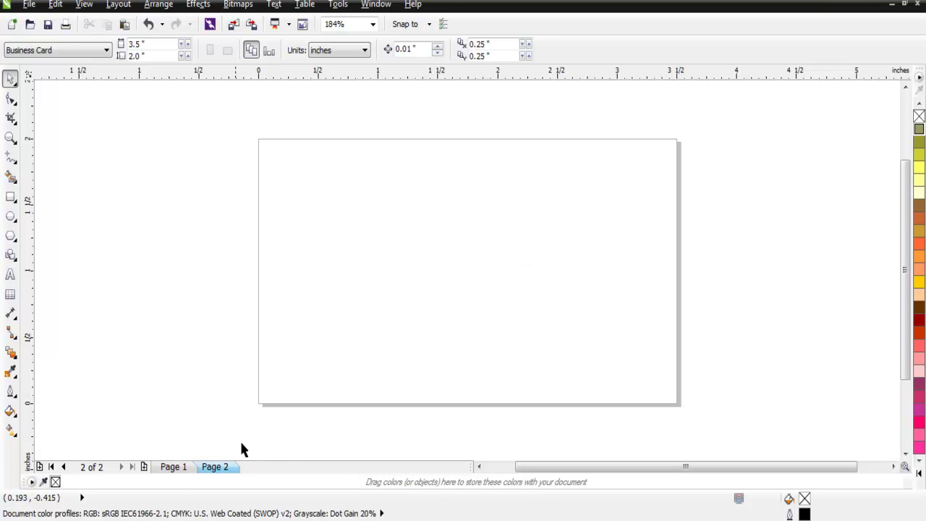
{"action": "left_click", "coordinate": [177, 466]}
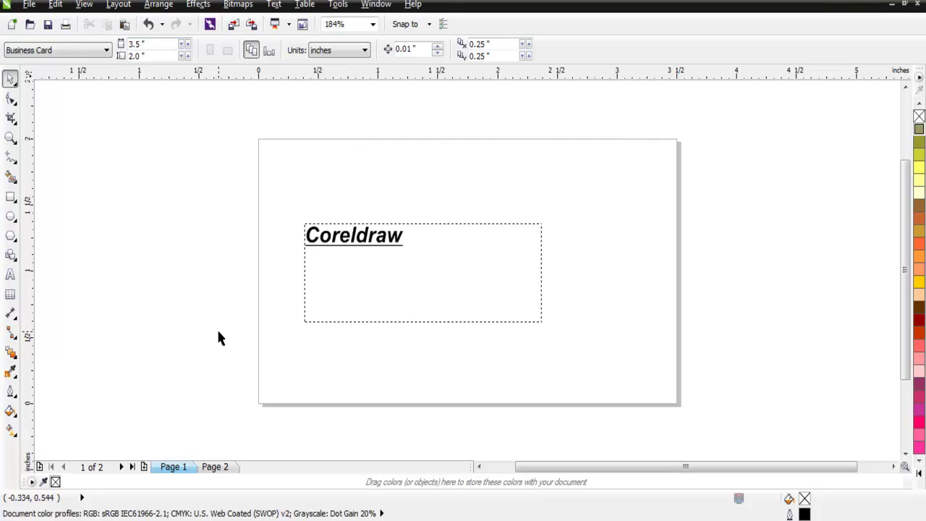
{"action": "left_click", "coordinate": [221, 468]}
{"action": "left_click", "coordinate": [185, 469]}
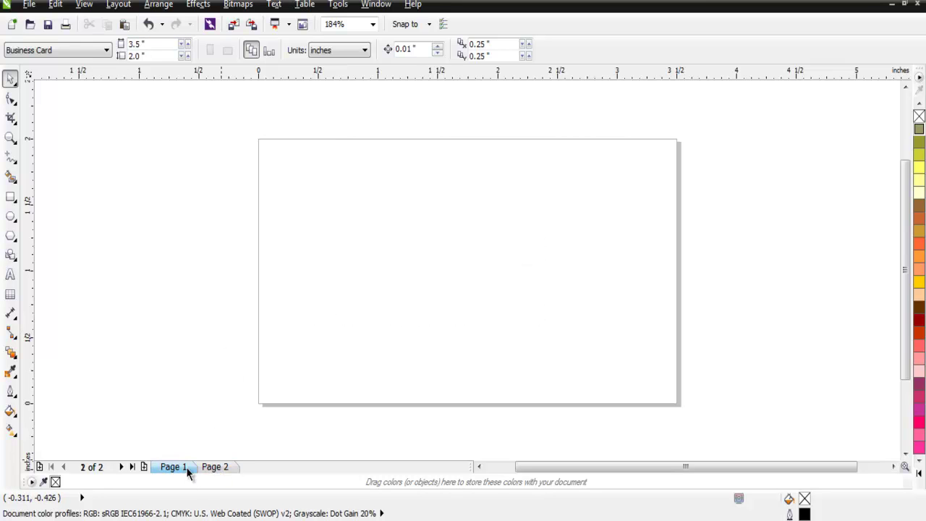
{"action": "left_click", "coordinate": [194, 469]}
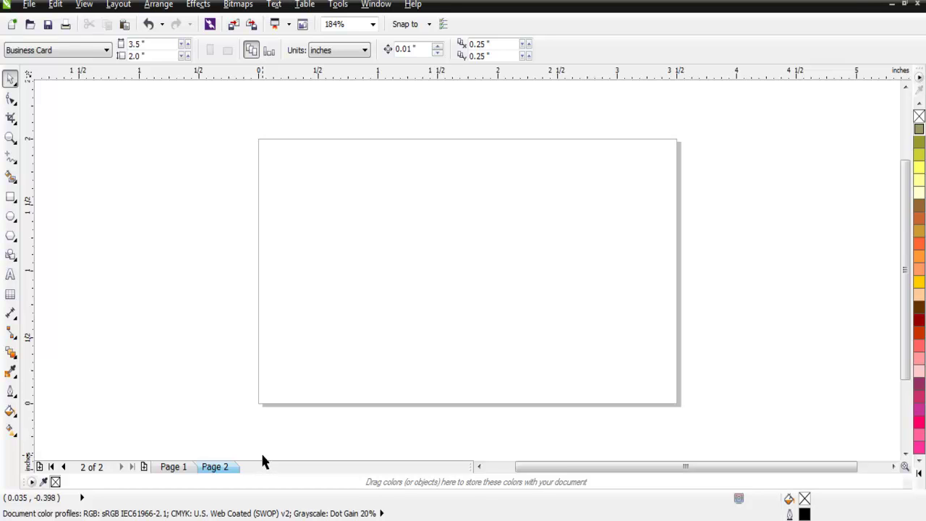
{"action": "left_click", "coordinate": [180, 467]}
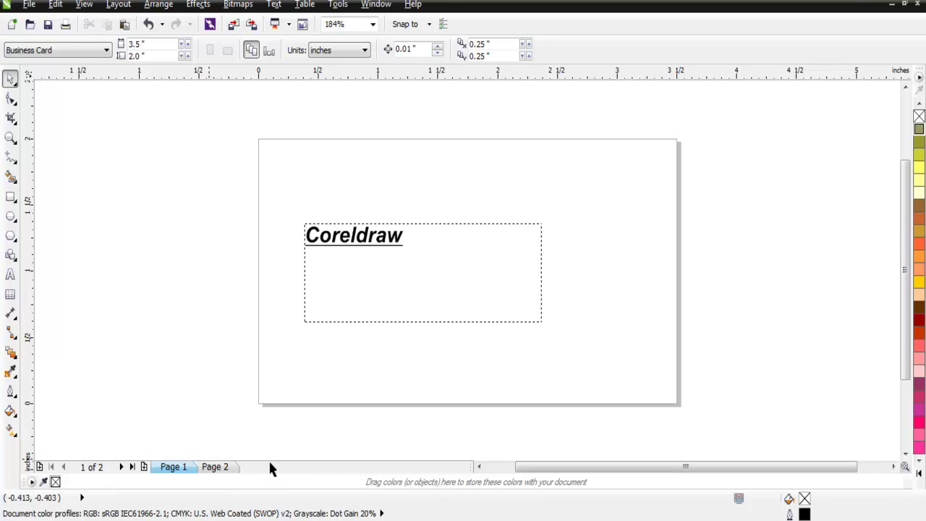
{"action": "left_click", "coordinate": [122, 467]}
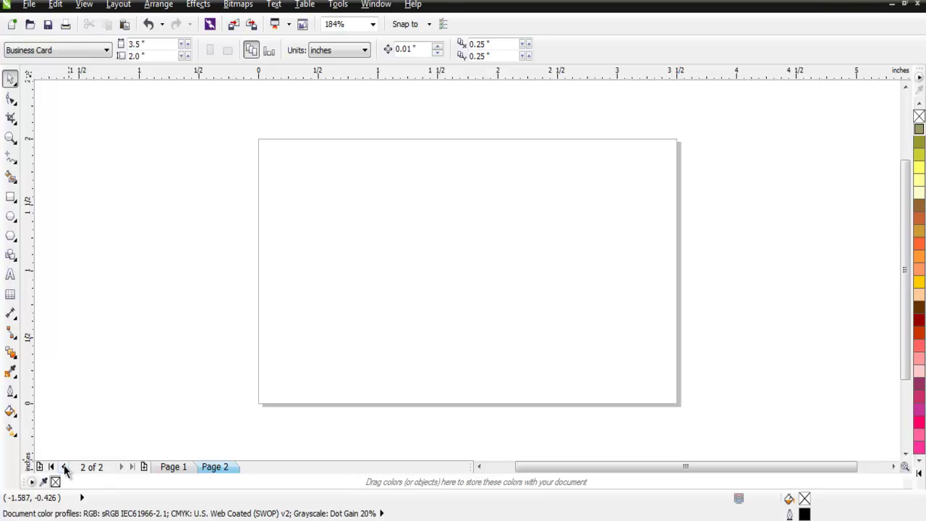
{"action": "left_click", "coordinate": [64, 467]}
{"action": "left_click", "coordinate": [121, 467]}
Step: View the Page 2 tab's options, then return to Page 1 showing the Coreldraw text
{"action": "right_click", "coordinate": [227, 468]}
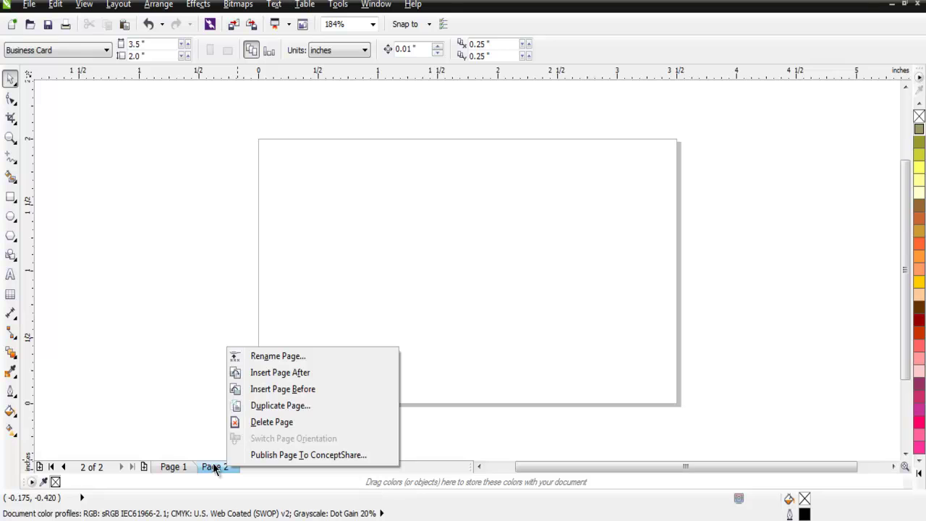
{"action": "left_click", "coordinate": [177, 468]}
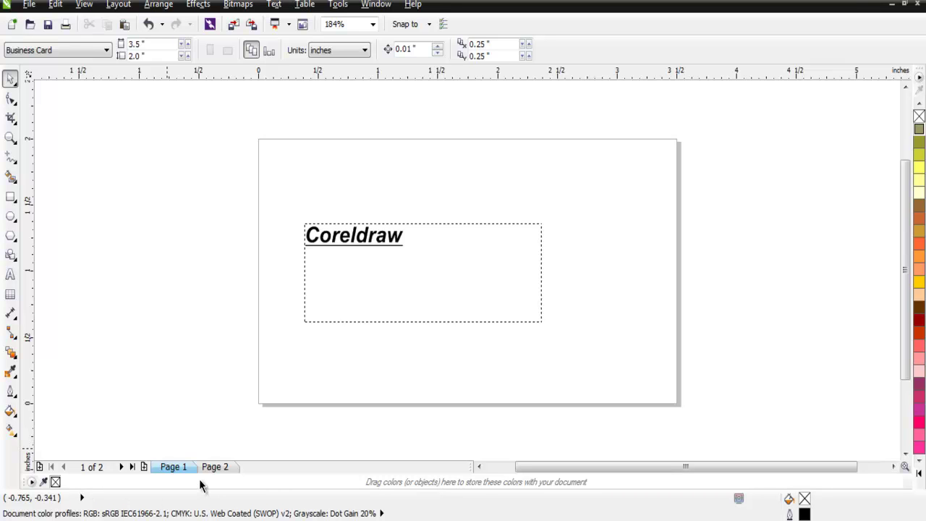
{"action": "left_click", "coordinate": [920, 474]}
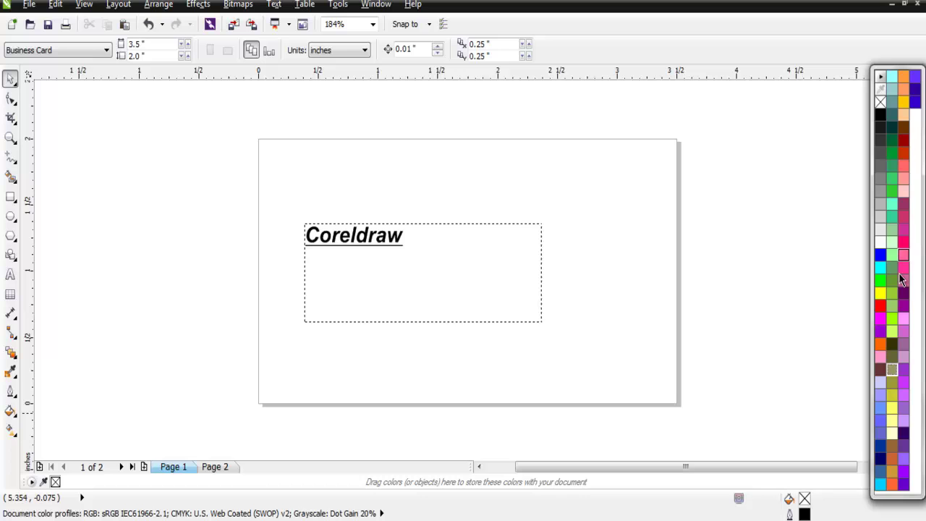
{"action": "left_click", "coordinate": [879, 77]}
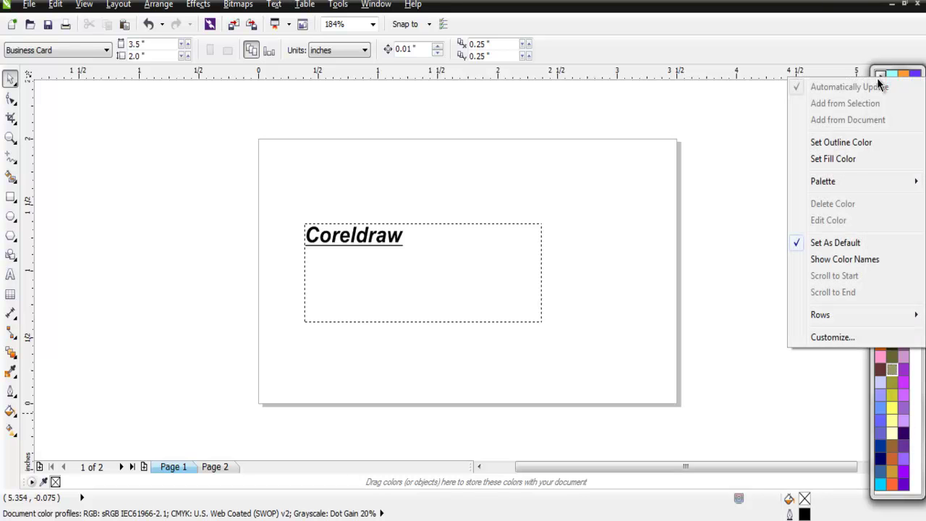
{"action": "mouse_move", "coordinate": [837, 186]}
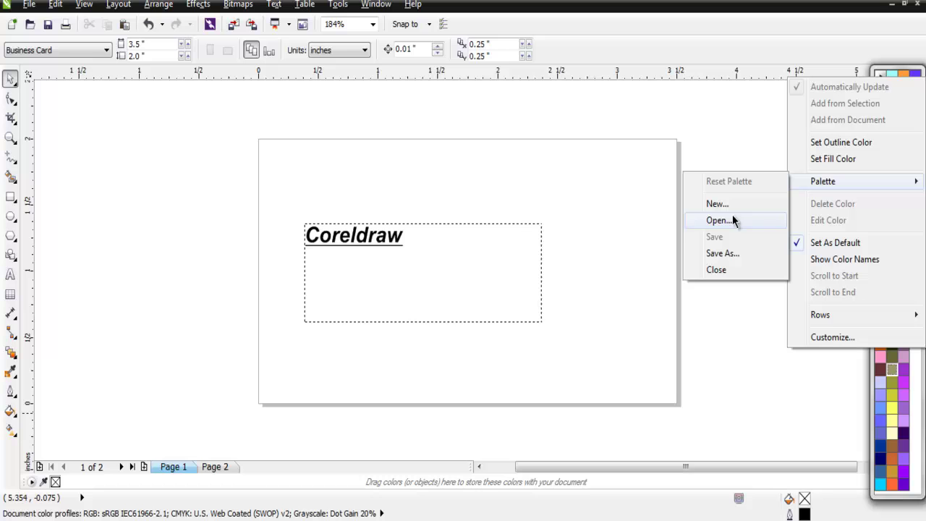
{"action": "left_click", "coordinate": [676, 506]}
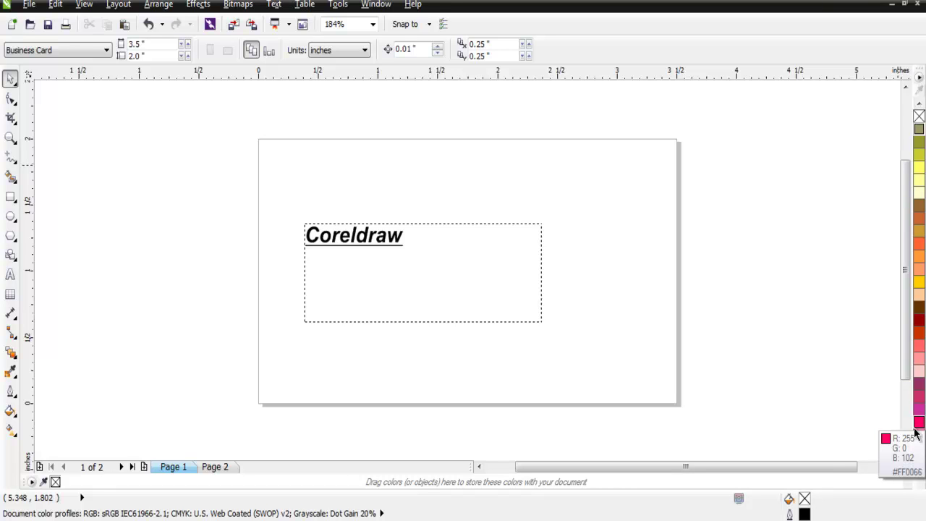
{"action": "left_click_drag", "start_coordinate": [838, 467], "coordinate": [814, 469]}
{"action": "mouse_move", "coordinate": [908, 372]}
{"action": "left_mouse_down"}
{"action": "mouse_move", "coordinate": [909, 394]}
{"action": "mouse_move", "coordinate": [909, 359]}
{"action": "mouse_move", "coordinate": [909, 370]}
{"action": "left_mouse_up"}
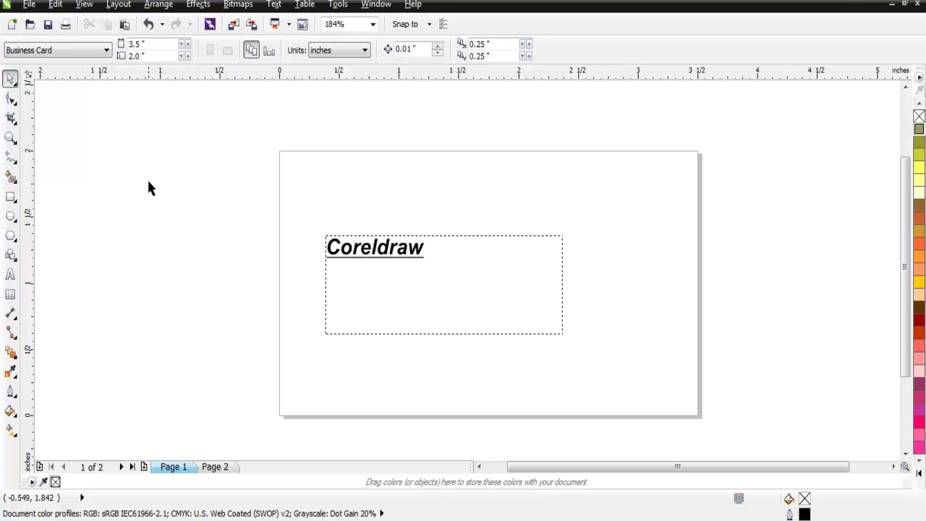
Step: Show the Open Recent list from the File menu after opening and closing it once
{"action": "left_click", "coordinate": [29, 4]}
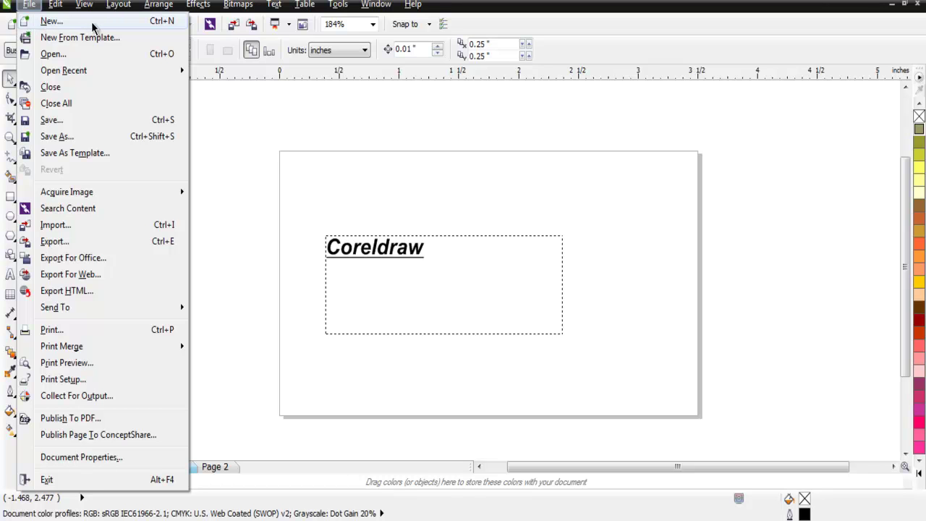
{"action": "left_click", "coordinate": [256, 180]}
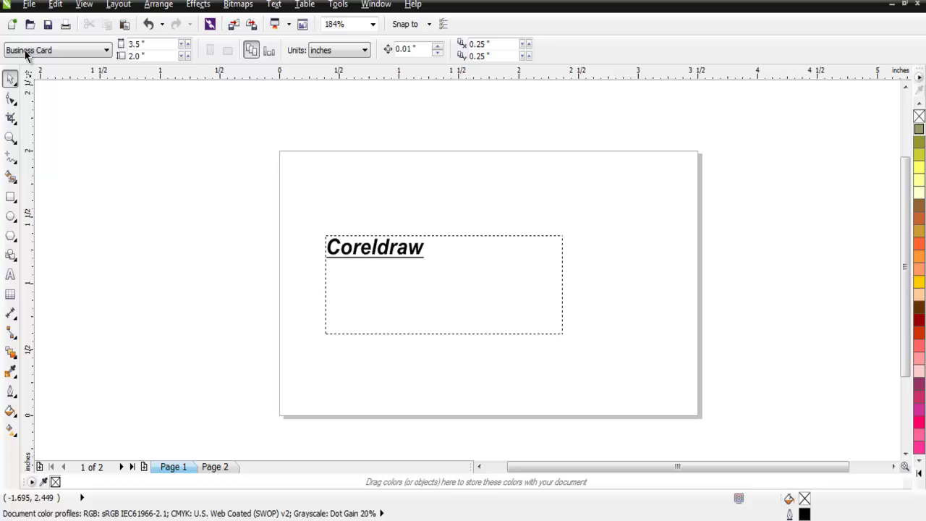
{"action": "left_click", "coordinate": [29, 4]}
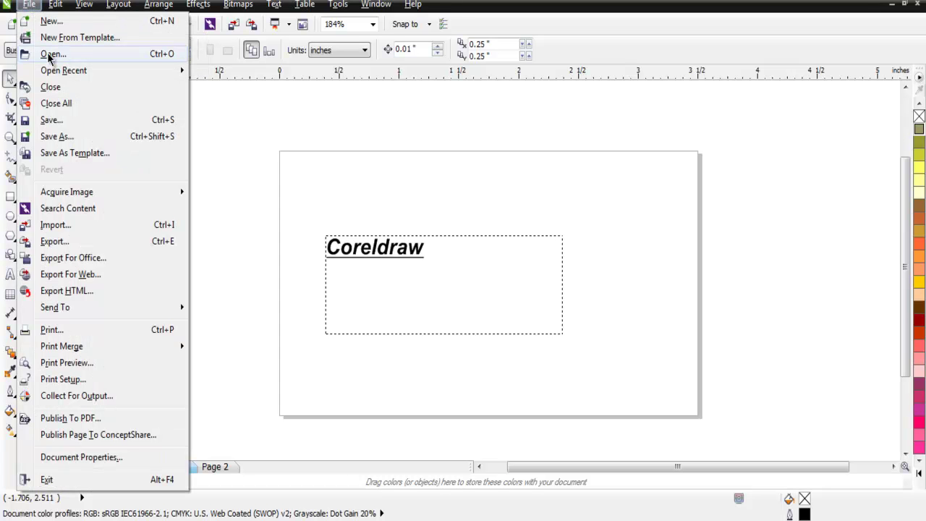
{"action": "mouse_move", "coordinate": [49, 75]}
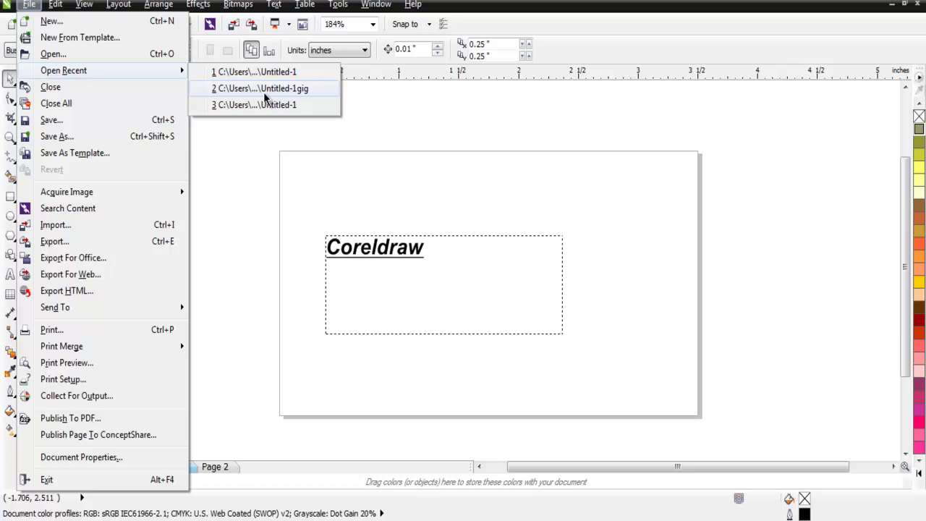
Step: Dismiss the File menu and recent files list by clicking the empty canvas
{"action": "left_click", "coordinate": [255, 150]}
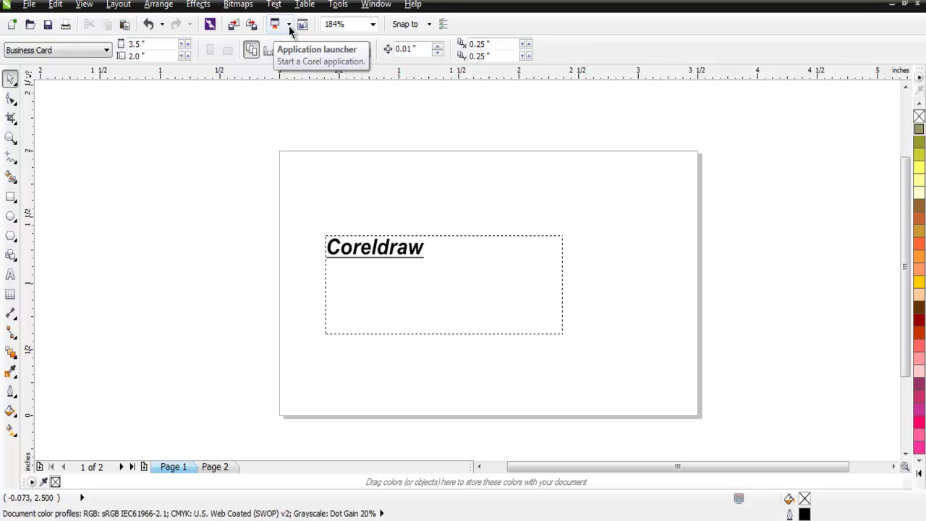
{"action": "left_click", "coordinate": [289, 25]}
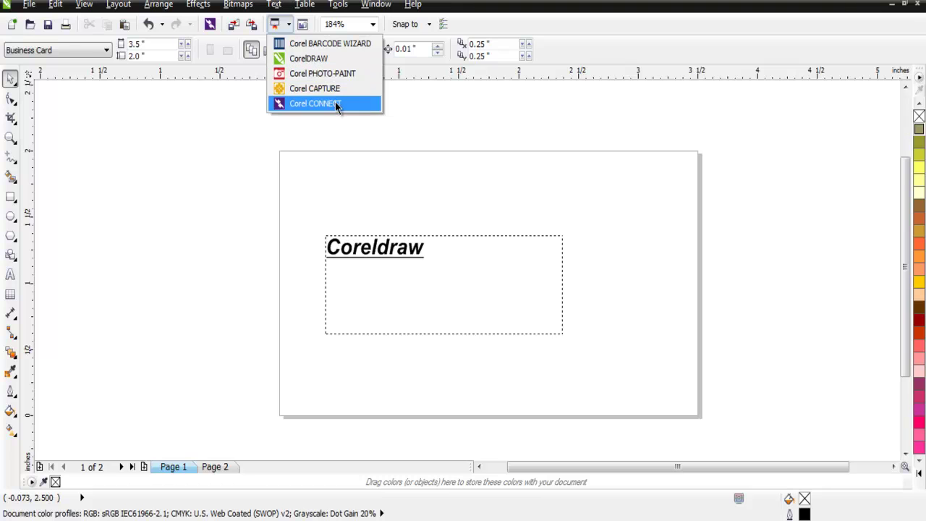
{"action": "left_click", "coordinate": [239, 118]}
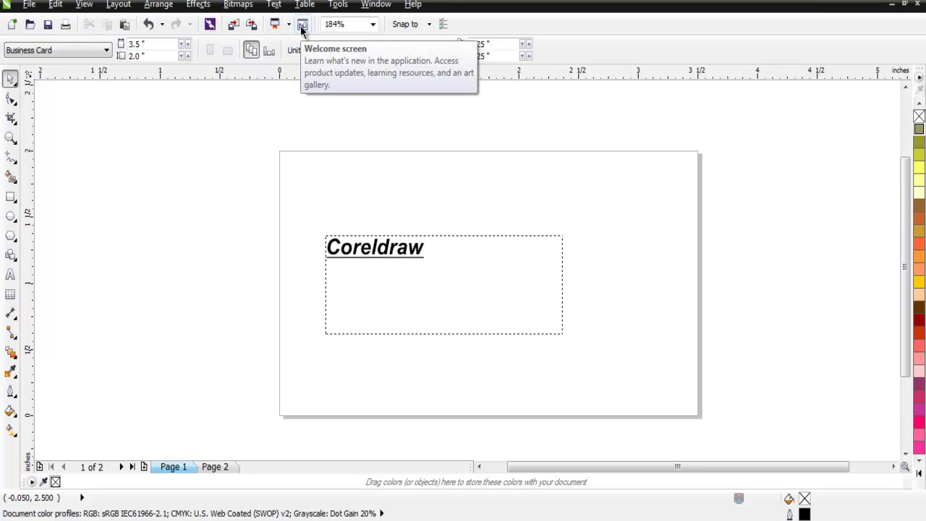
{"action": "left_click", "coordinate": [373, 25]}
{"action": "left_click", "coordinate": [374, 26]}
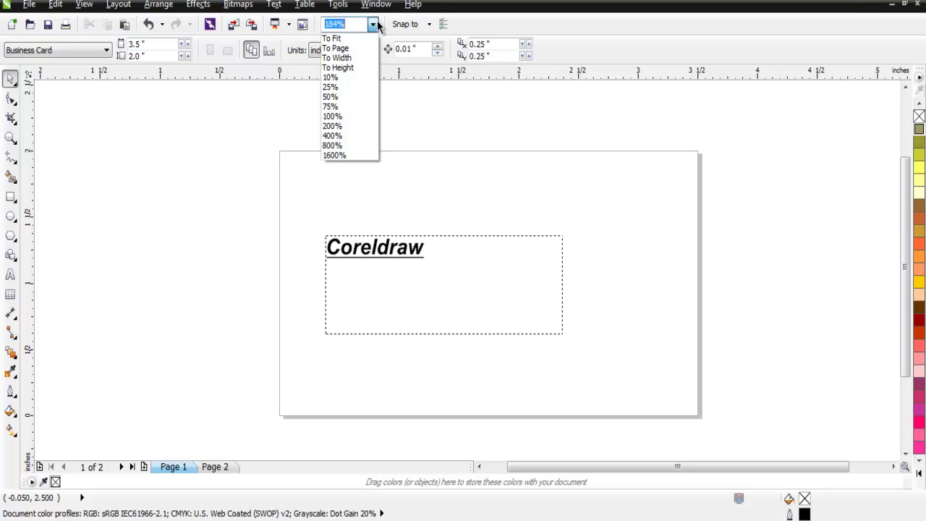
{"action": "left_click", "coordinate": [463, 148]}
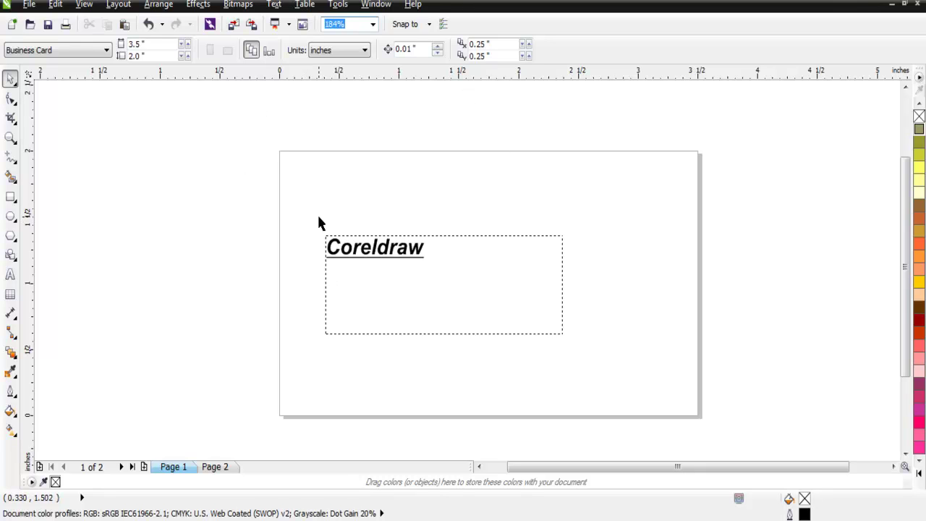
{"action": "left_click", "coordinate": [373, 24]}
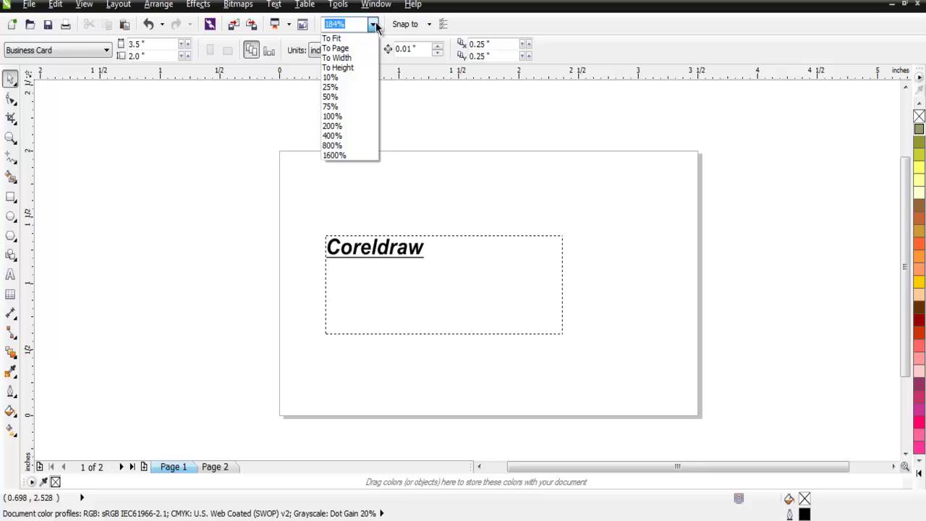
{"action": "left_click", "coordinate": [260, 134]}
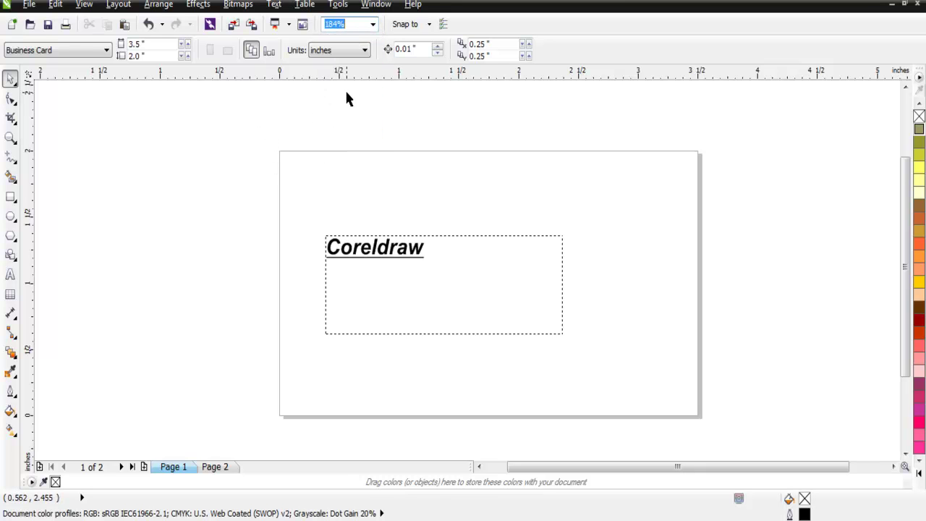
{"action": "left_click", "coordinate": [429, 25]}
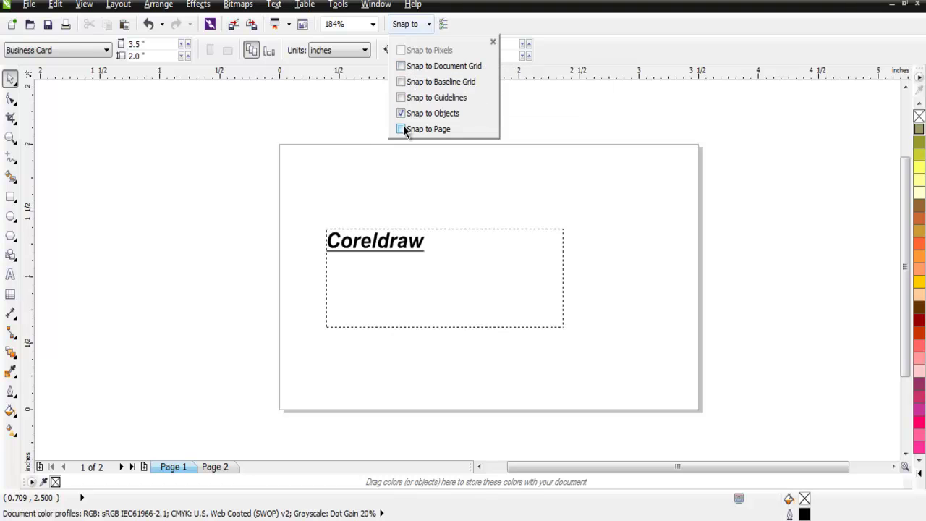
{"action": "left_click", "coordinate": [351, 136]}
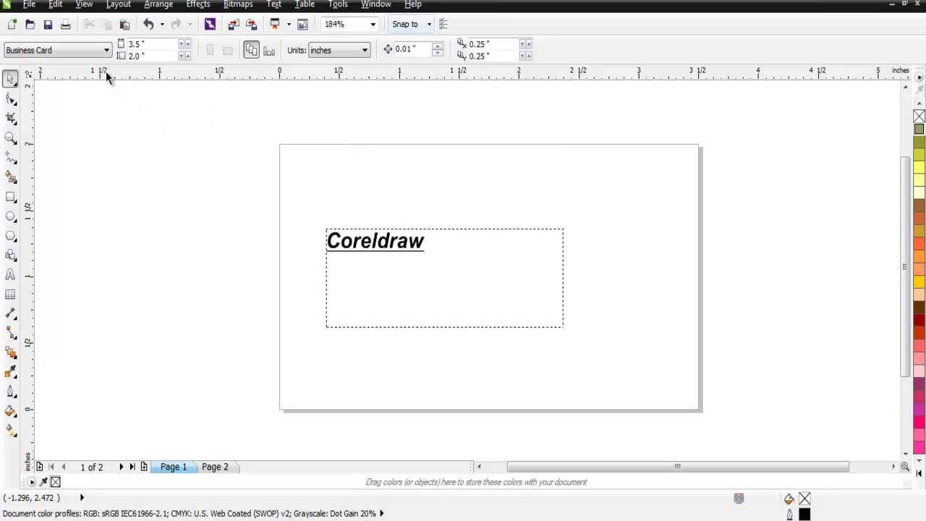
{"action": "left_click", "coordinate": [106, 51]}
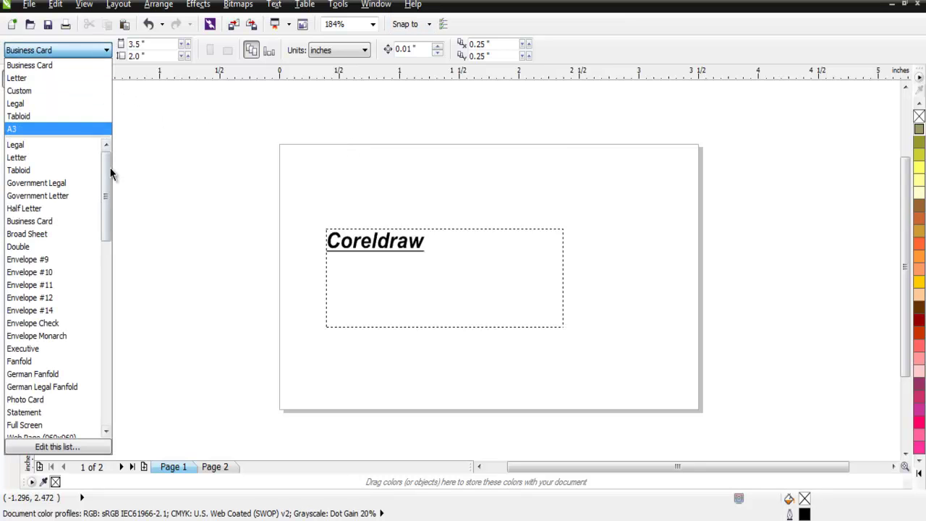
{"action": "left_click_drag", "start_coordinate": [109, 172], "coordinate": [100, 152]}
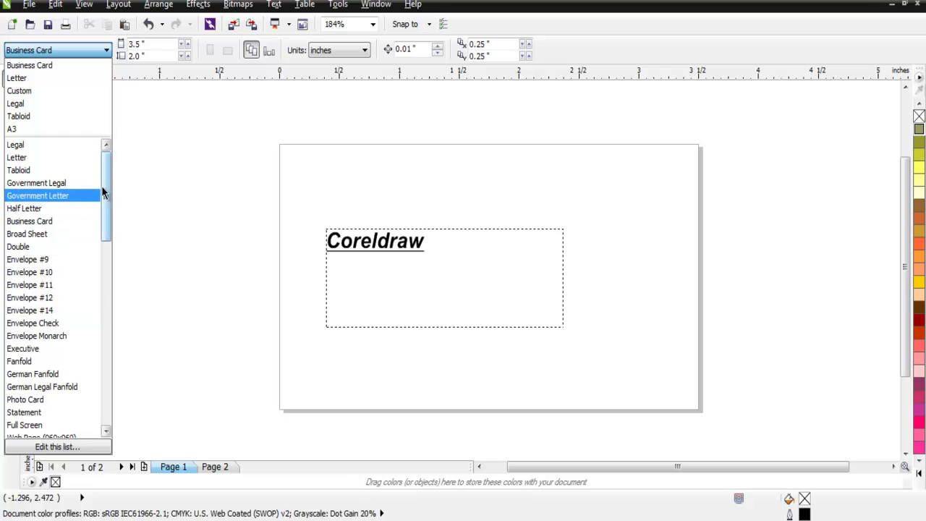
{"action": "left_click_drag", "start_coordinate": [102, 184], "coordinate": [109, 330]}
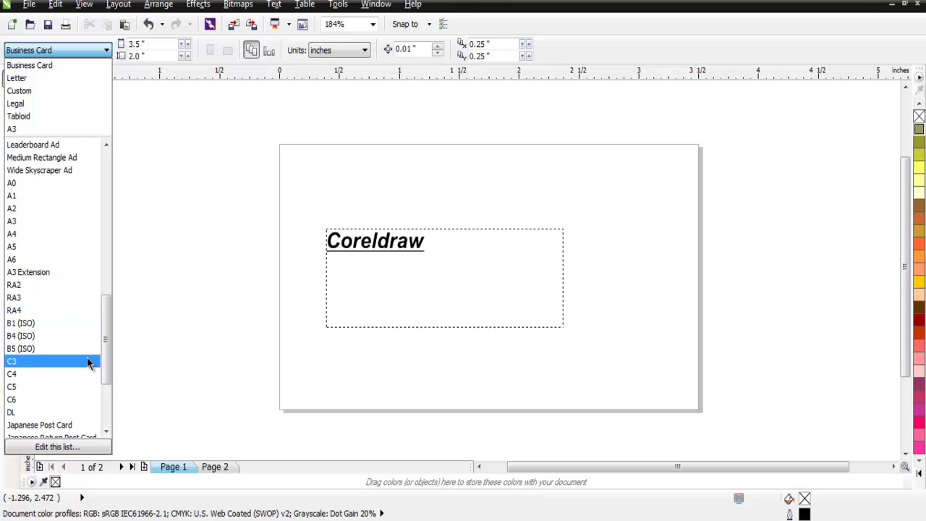
{"action": "left_click_drag", "start_coordinate": [106, 355], "coordinate": [110, 413]}
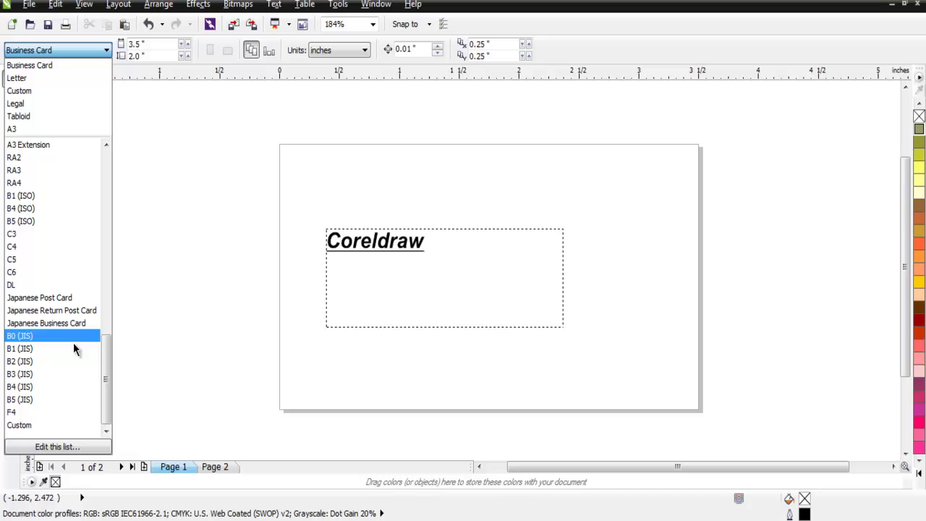
{"action": "left_click", "coordinate": [193, 297]}
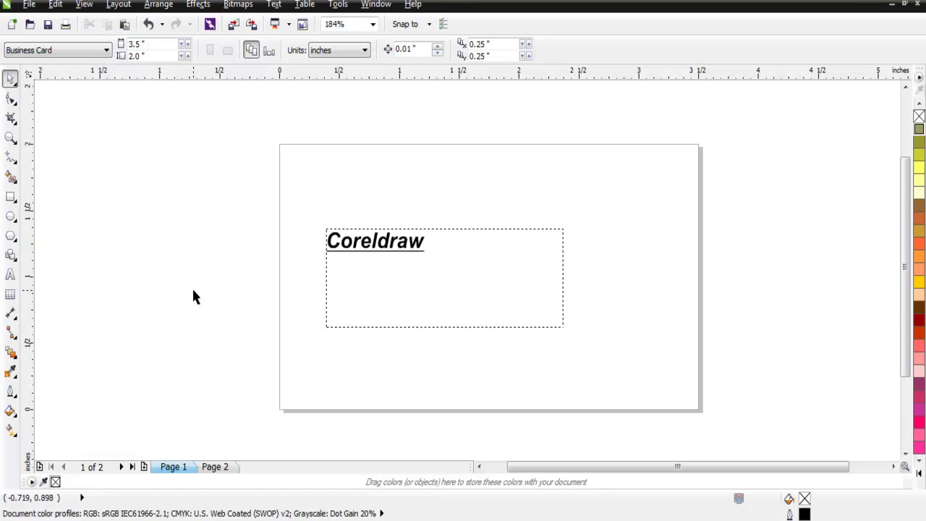